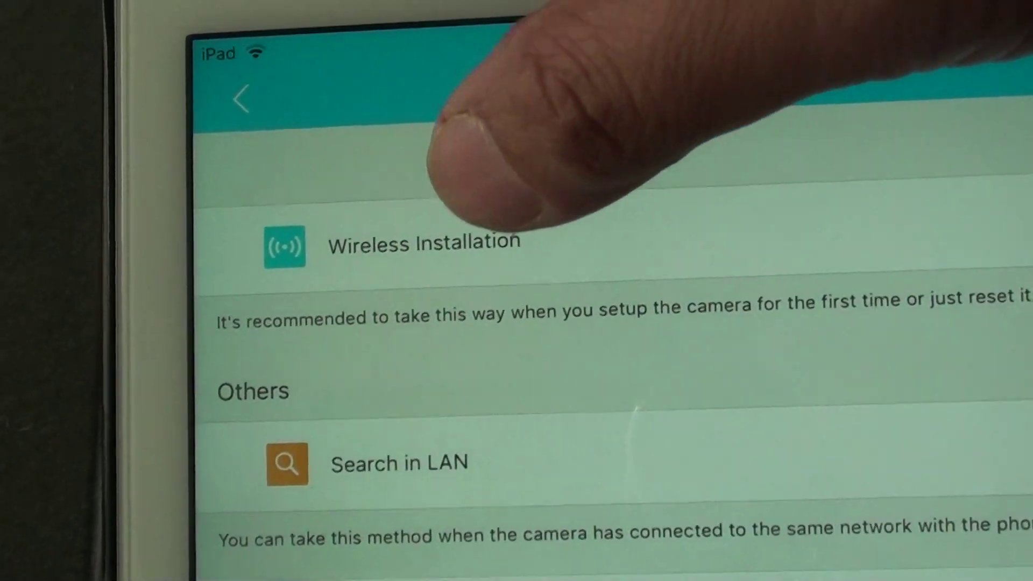
Step: Begin Wireless Installation so the WIFI dialog shows network WiFi-4X6U and its password
left_click(424, 243)
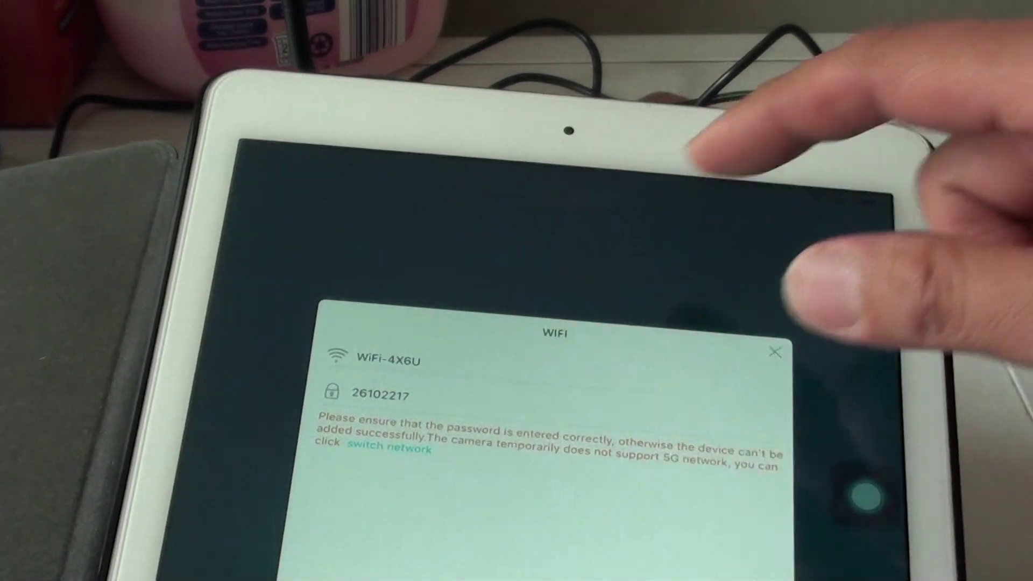
Step: Check the Wi-Fi password entry so the app proceeds to scan for the camera
left_click(496, 387)
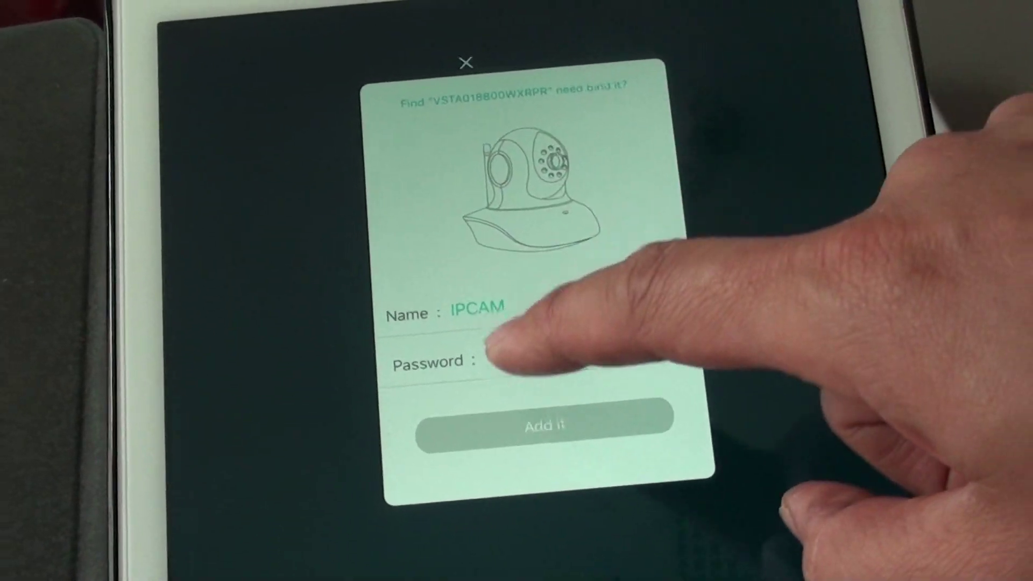
left_click(492, 359)
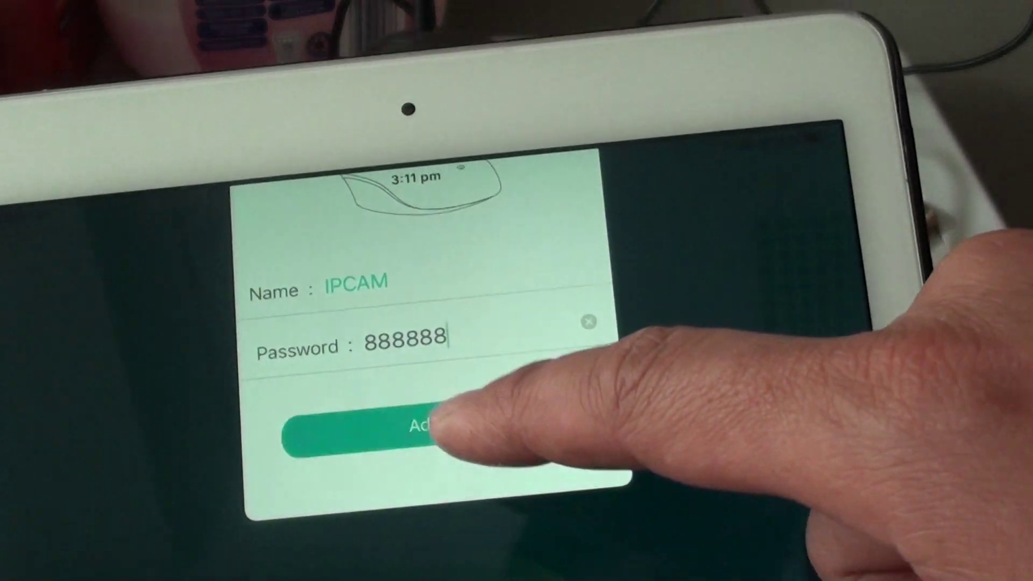
left_click(420, 420)
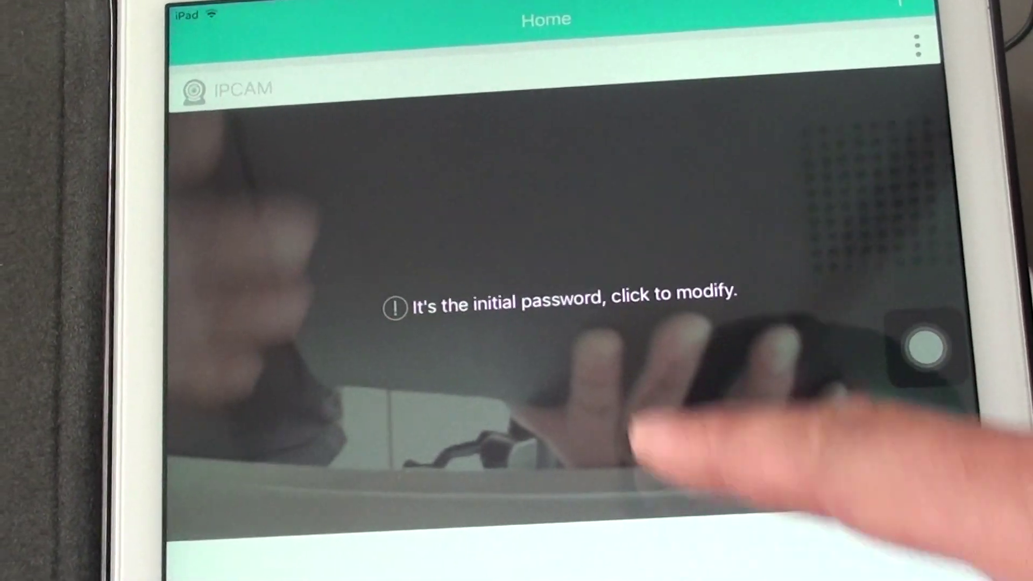
left_click(549, 298)
left_click(565, 541)
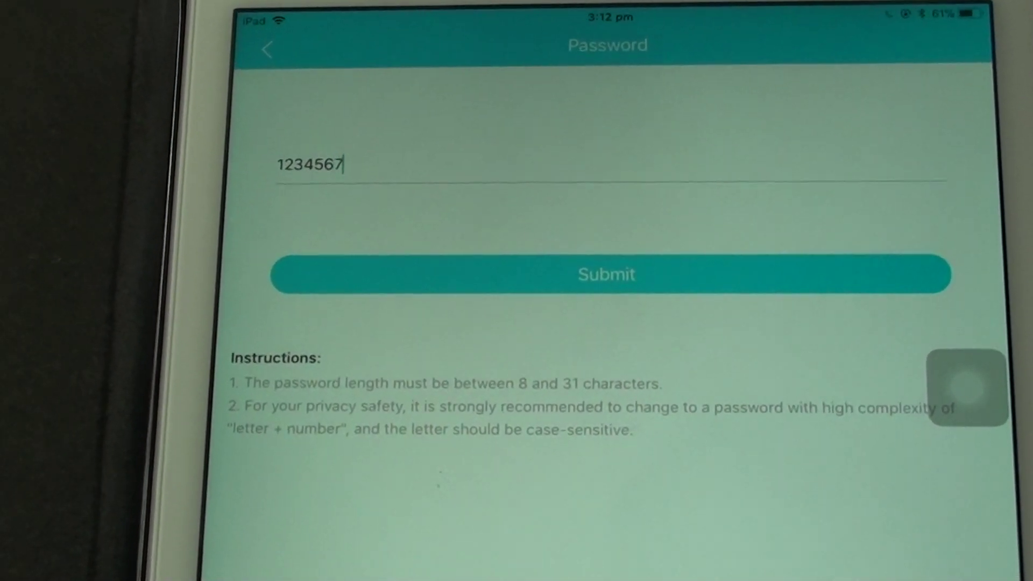
type("8")
left_click(650, 275)
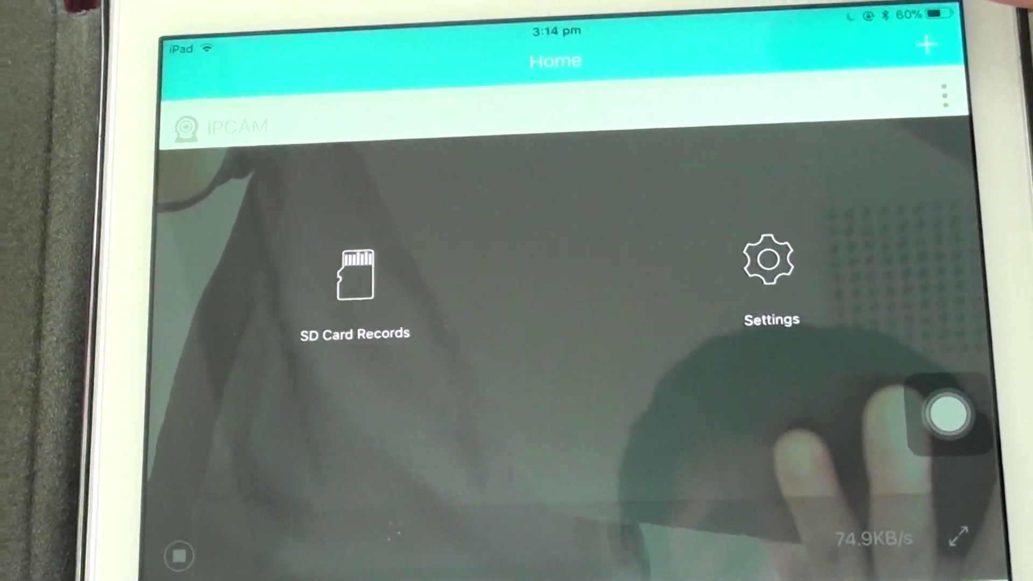
Step: Browse the camera's System settings and its Wi-Fi network list, then return to the System page
left_click(768, 275)
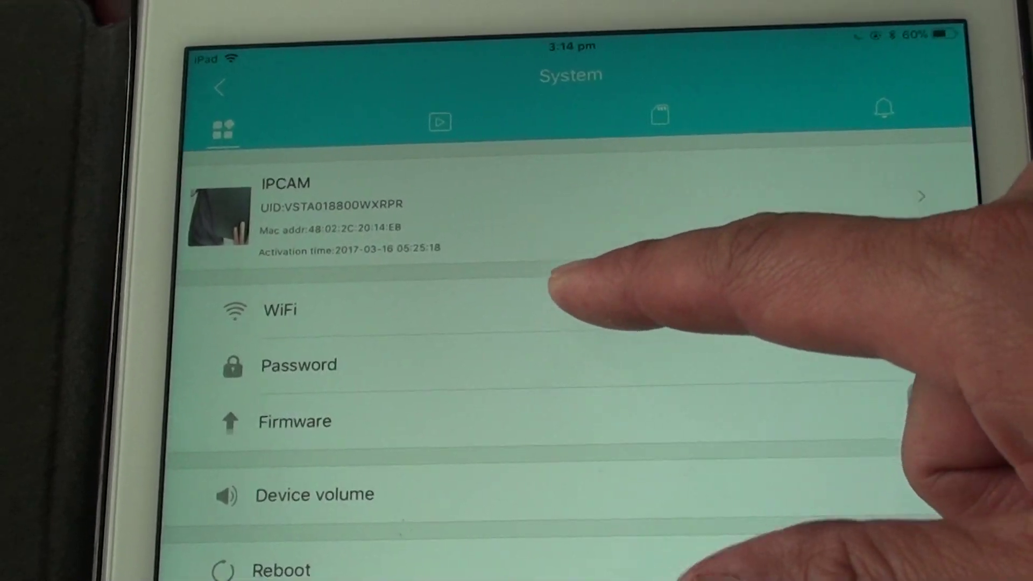
left_click(557, 307)
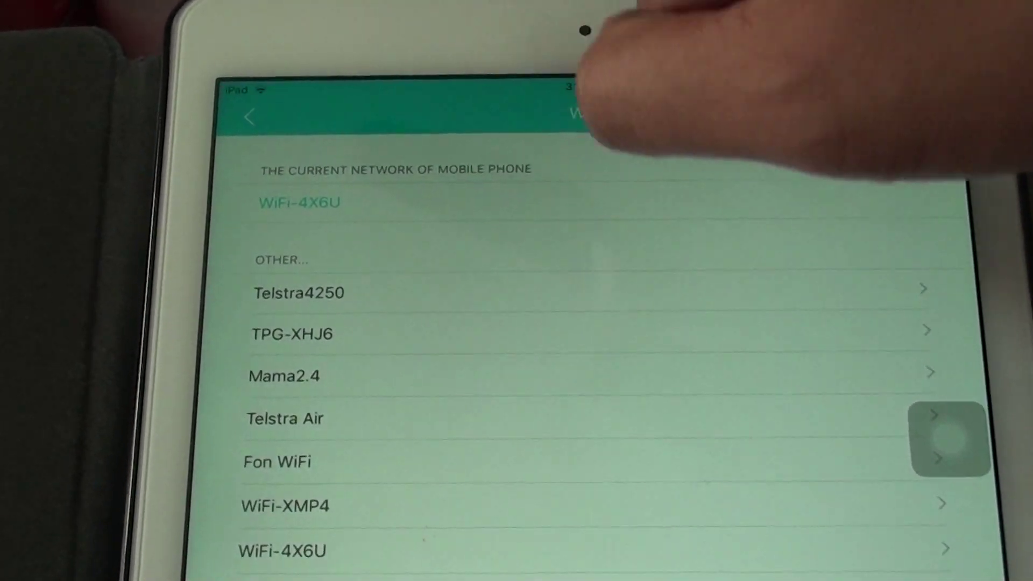
left_click(248, 117)
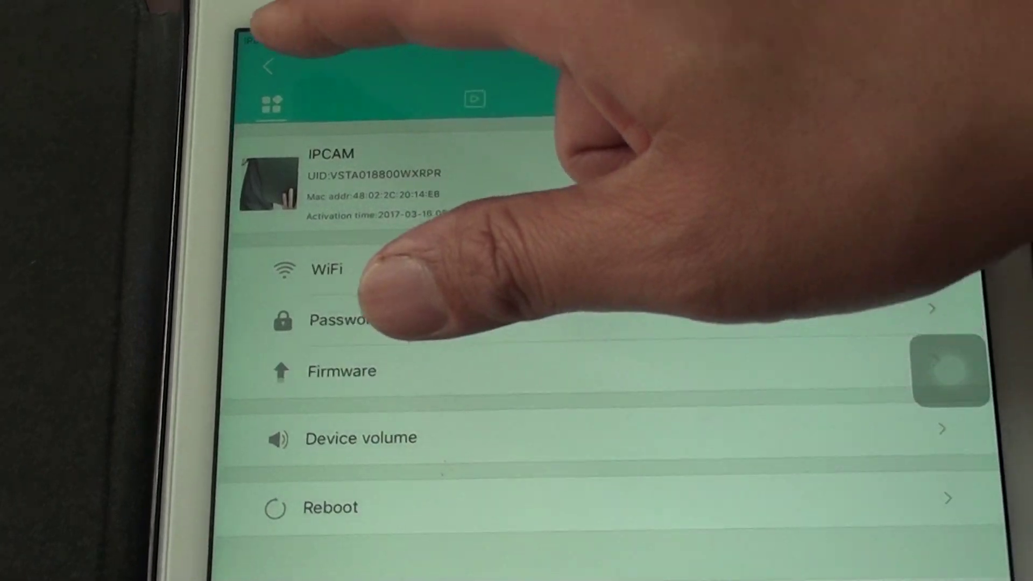
Step: Go back to the Home page showing the live IPCAM feed
left_click(267, 66)
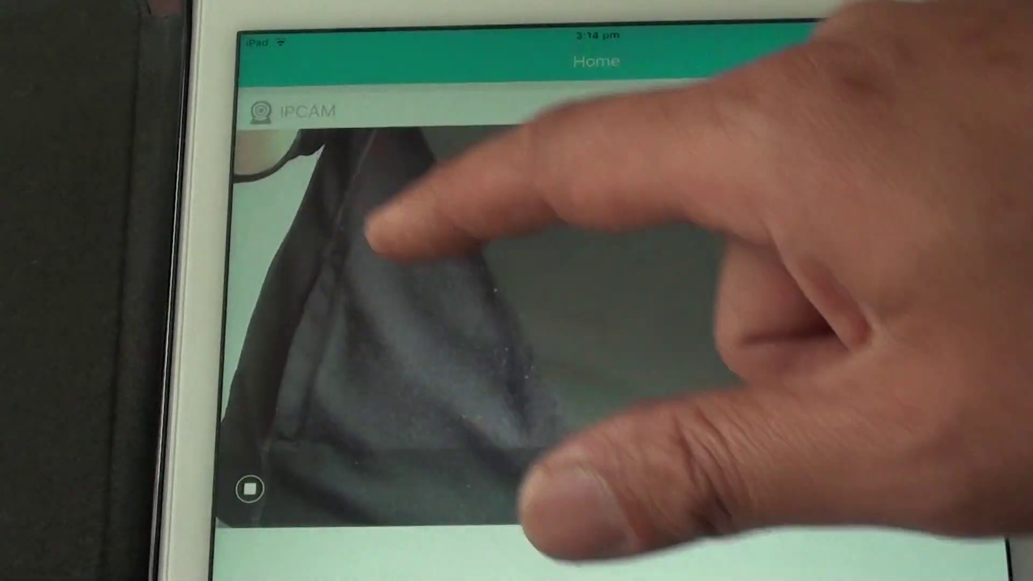